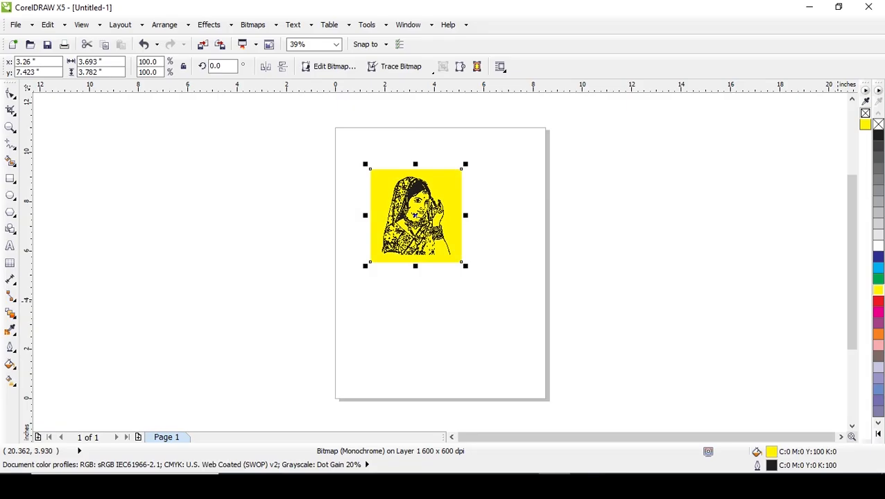
- Try a red fill on the woman bitmap and undo its red and yellow fills
left_click(878, 301)
key("ctrl+z")
key("ctrl+z")
left_click(503, 322)
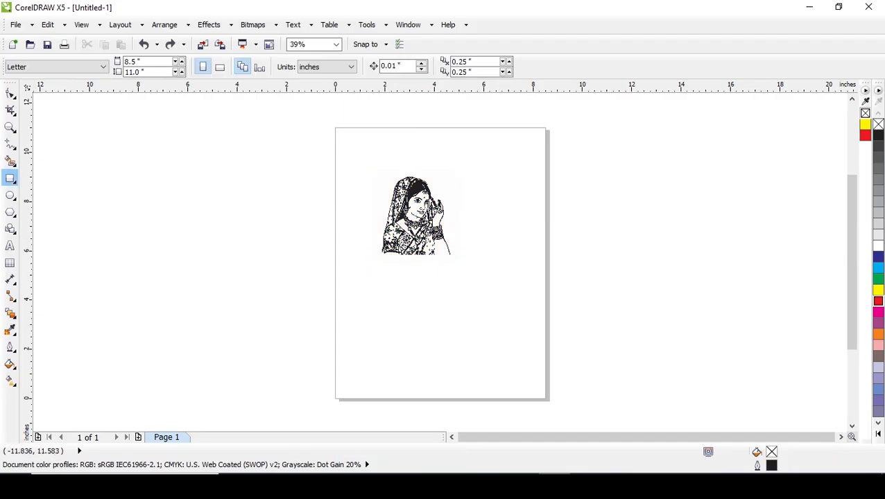
- Add a page-sized rectangle behind the woman bitmap and fill it with cyan
double_click(10, 178)
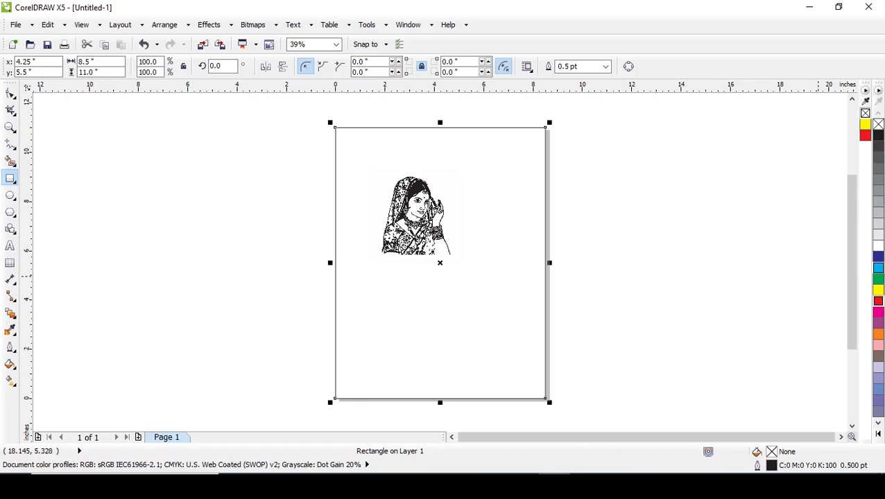
left_click(877, 268)
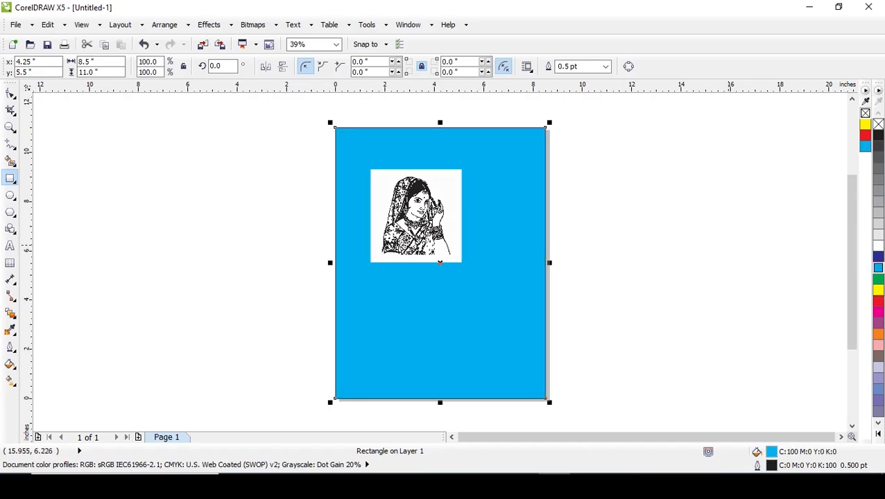
left_click(10, 94)
- Outline-trace the woman bitmap as a high quality image, reducing the bitmap and removing the background color from the entire image
left_click(402, 193)
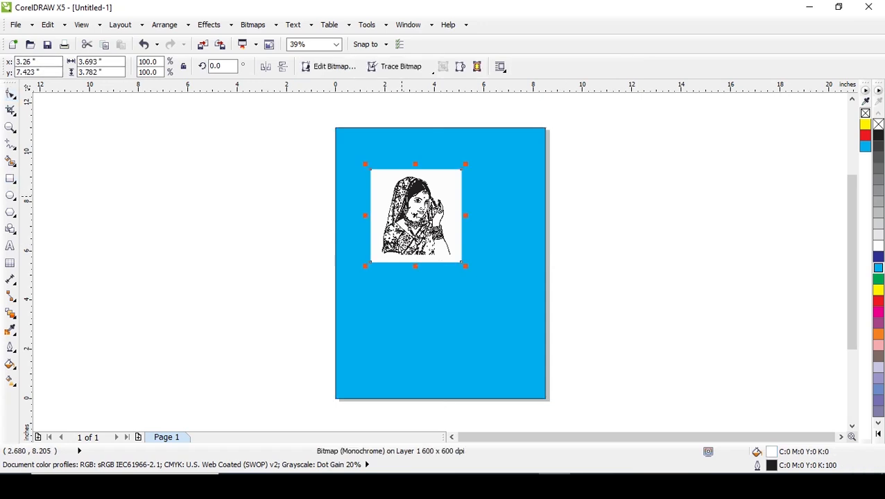
left_click(399, 65)
mouse_move(416, 119)
left_click(533, 192)
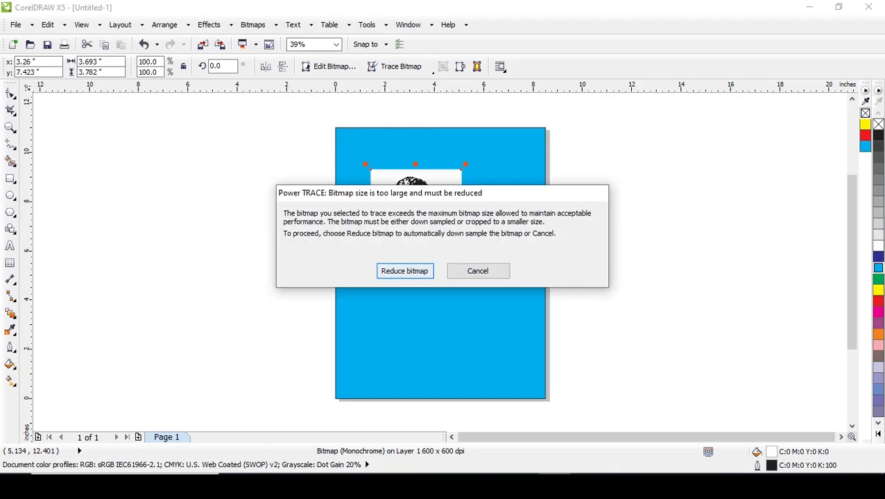
key("Return")
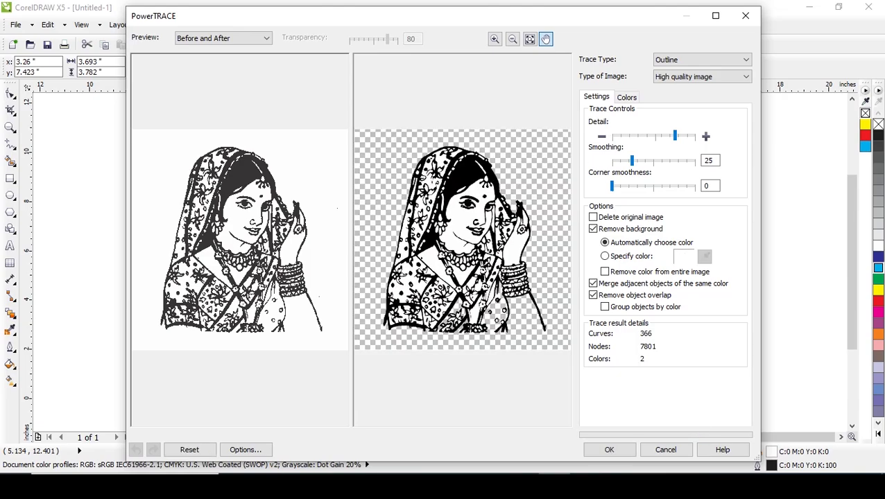
left_click(604, 271)
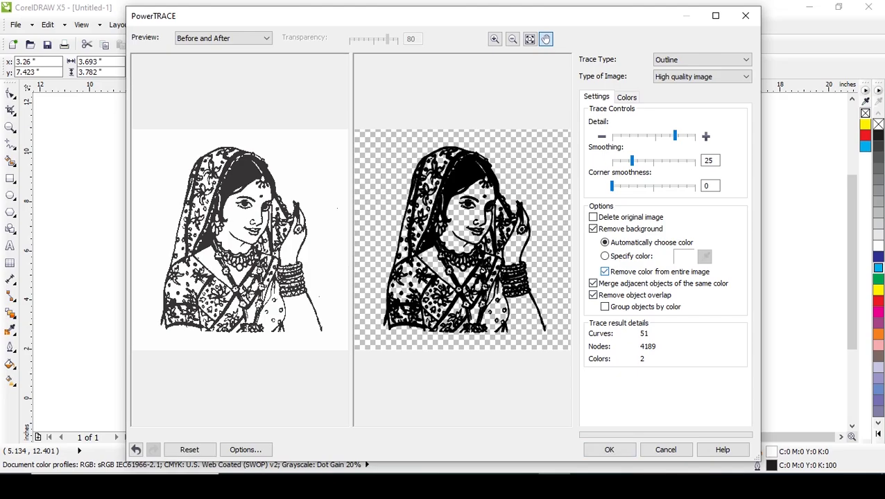
left_click(609, 449)
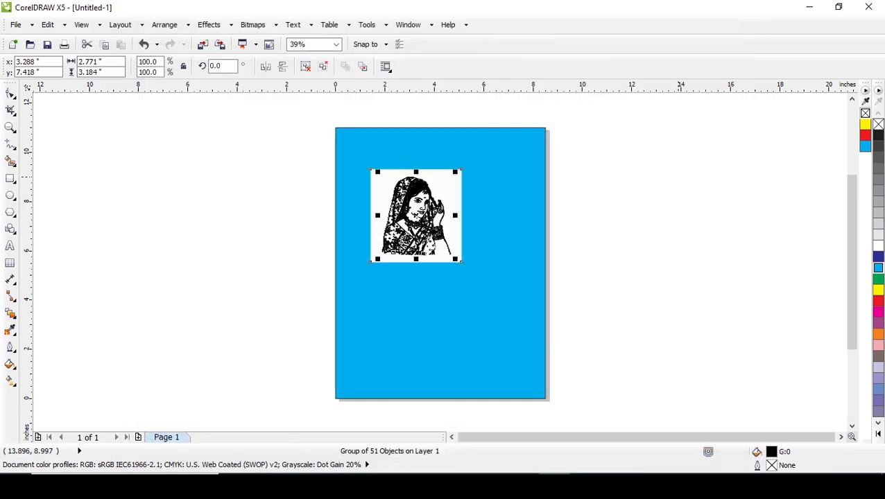
- Move the traced woman off the original bitmap to the cyan area below it
left_click(652, 313)
mouse_move(412, 197)
left_mouse_down()
mouse_move(416, 236)
mouse_move(461, 320)
mouse_move(449, 303)
mouse_move(419, 301)
left_mouse_up()
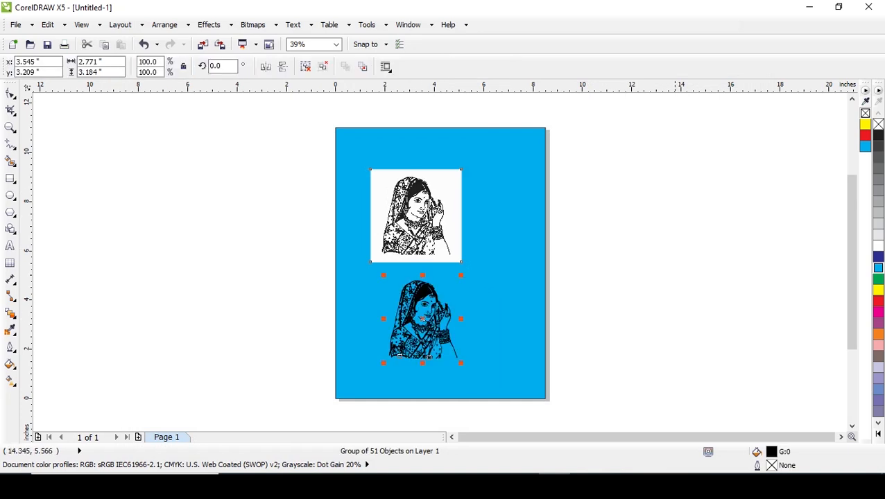
scroll(436, 317, "up", 1)
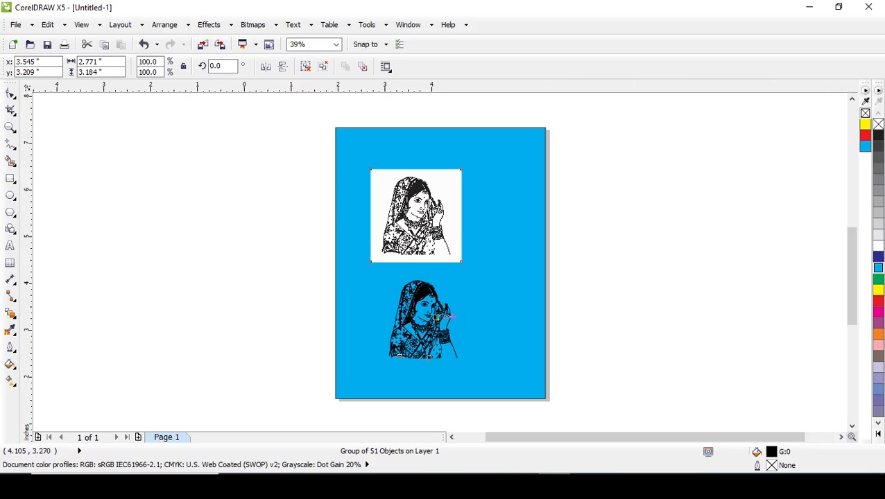
scroll(436, 316, "up", 1)
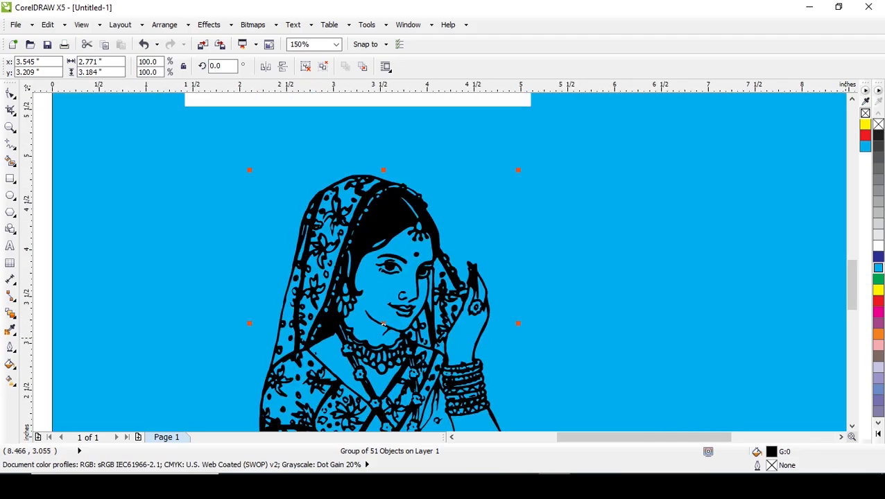
mouse_move(852, 297)
left_mouse_down()
mouse_move(852, 317)
mouse_move(852, 293)
left_mouse_up()
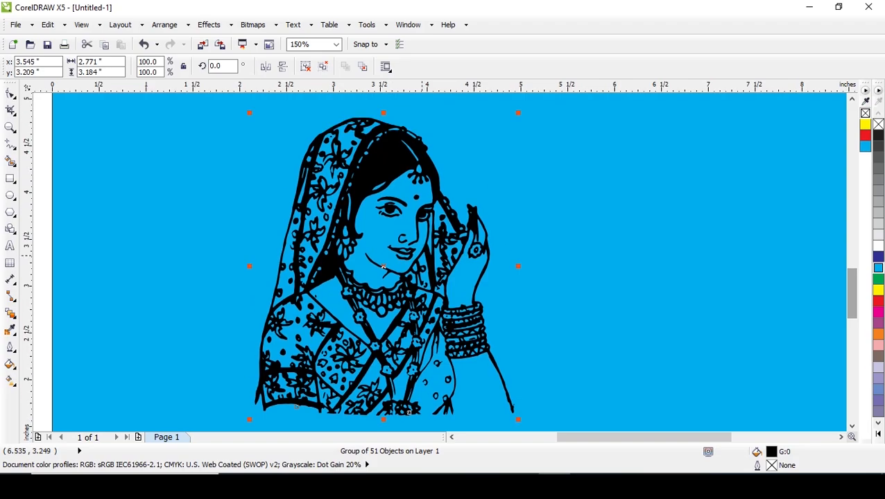
- Try yellow, red, 10% black and pale lavender (C20 M20) fills on the traced woman
left_click(878, 290)
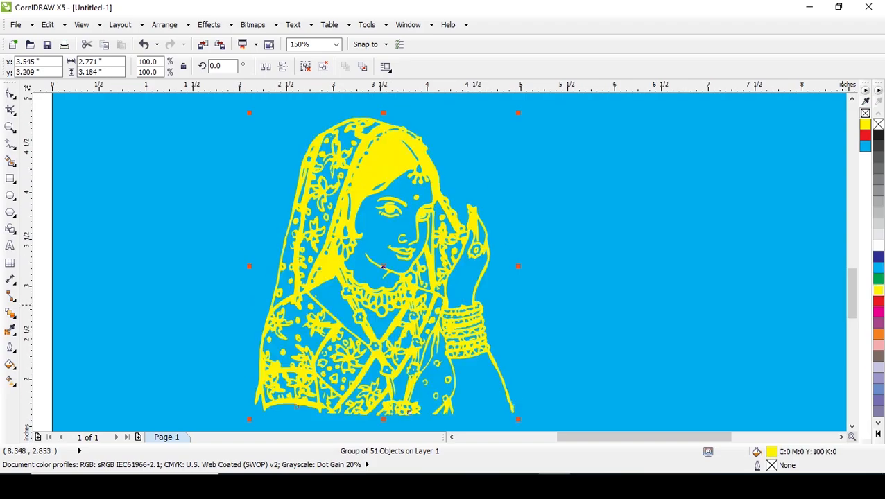
left_click(878, 300)
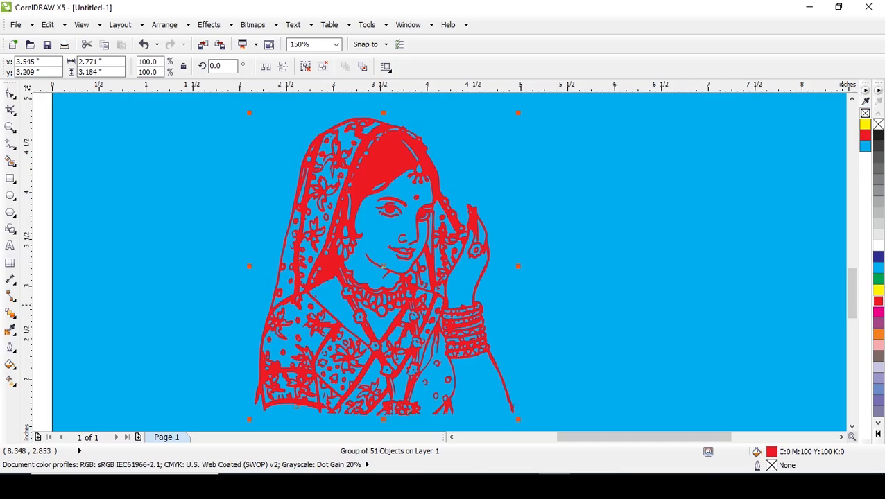
left_click(878, 234)
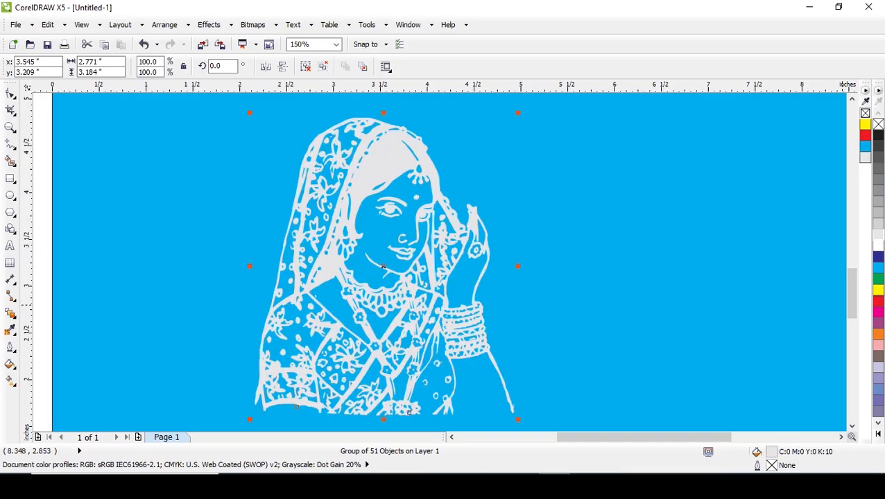
left_click(877, 366)
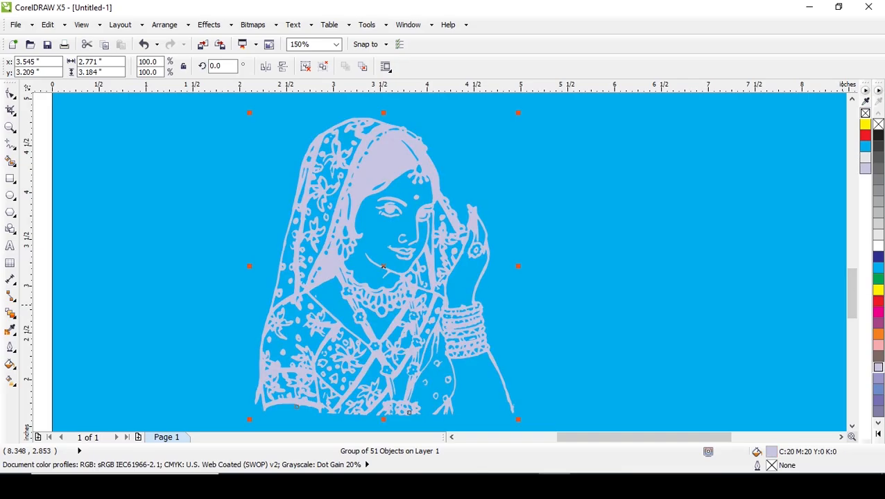
- Move the traced woman to the lower right of the page and, after trying other colors, fill it with orange (M60 Y100)
key("shift+F4")
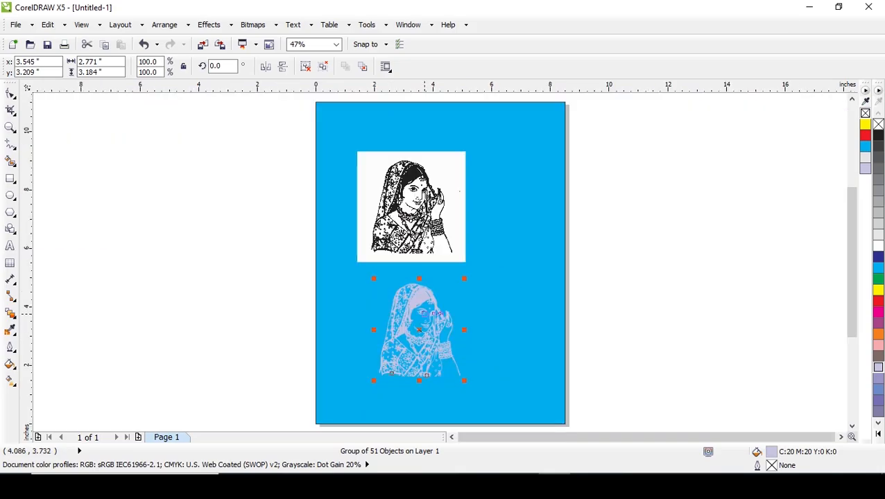
left_click_drag(434, 314, 513, 306)
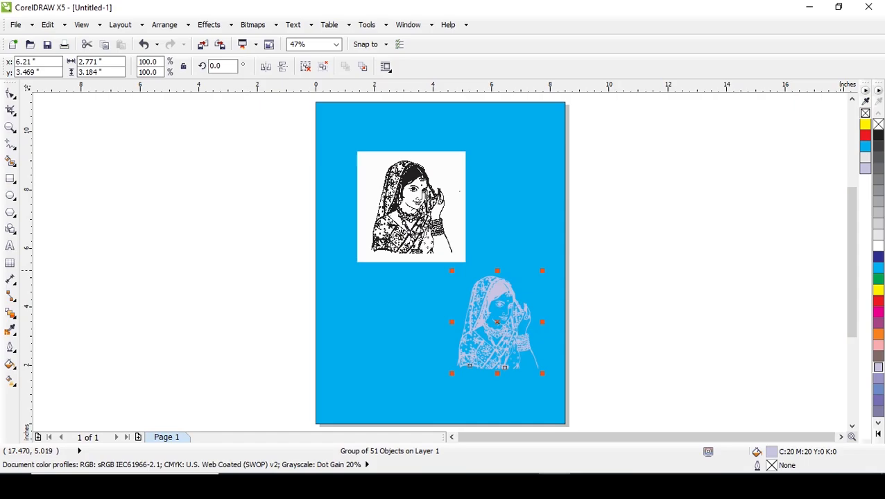
left_click(865, 135)
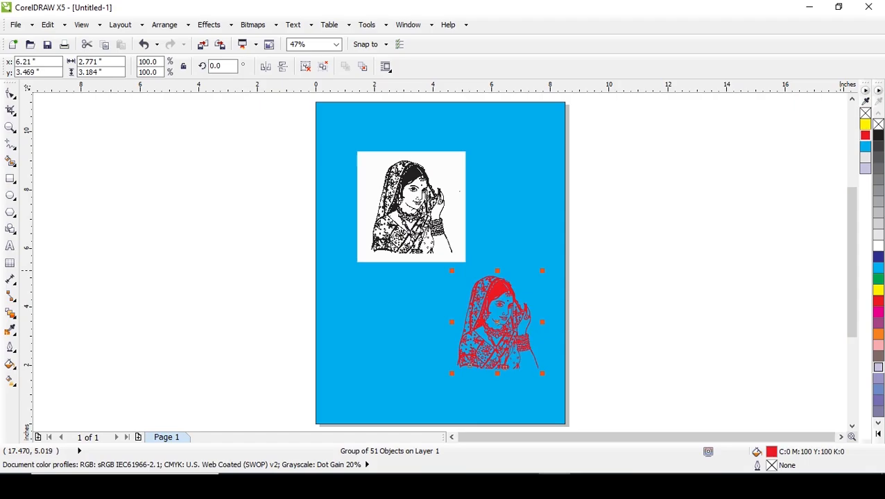
left_click(865, 147)
left_click(865, 168)
left_click(877, 336)
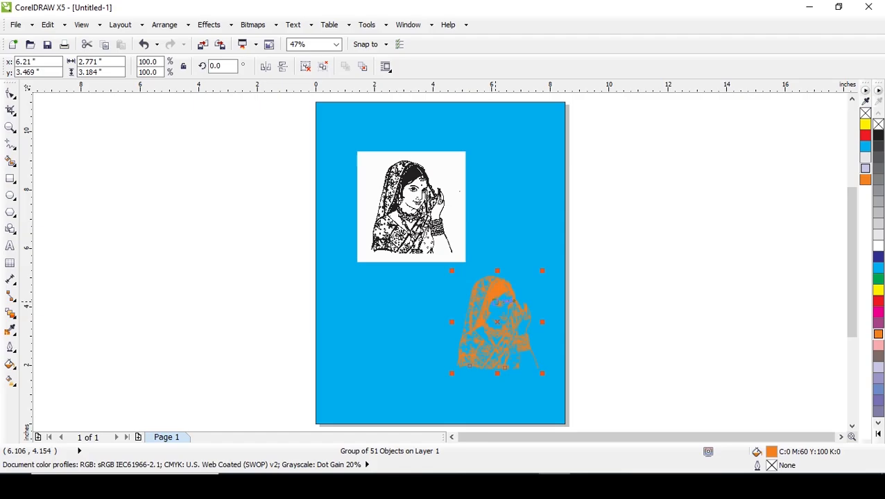
- Place the orange woman beside the original bitmap, with a duplicate at the page's lower left filled purple (C20 M80 K20)
left_click_drag(494, 301, 371, 290)
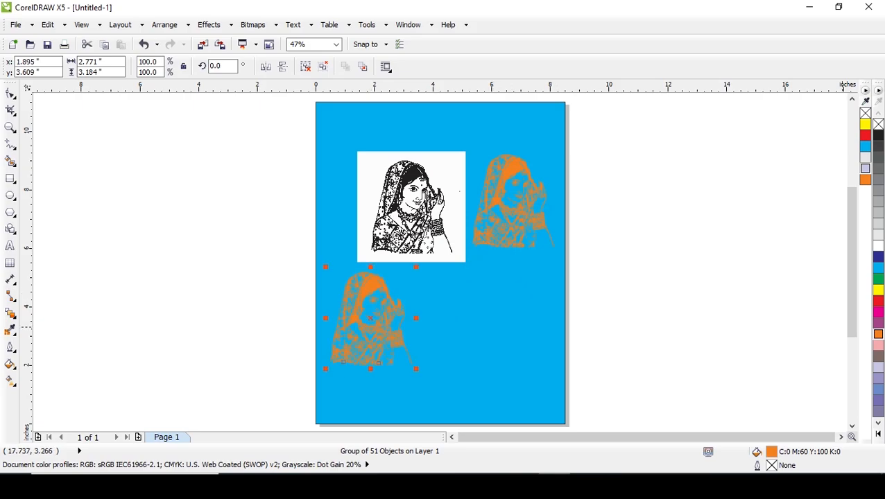
left_click(878, 323)
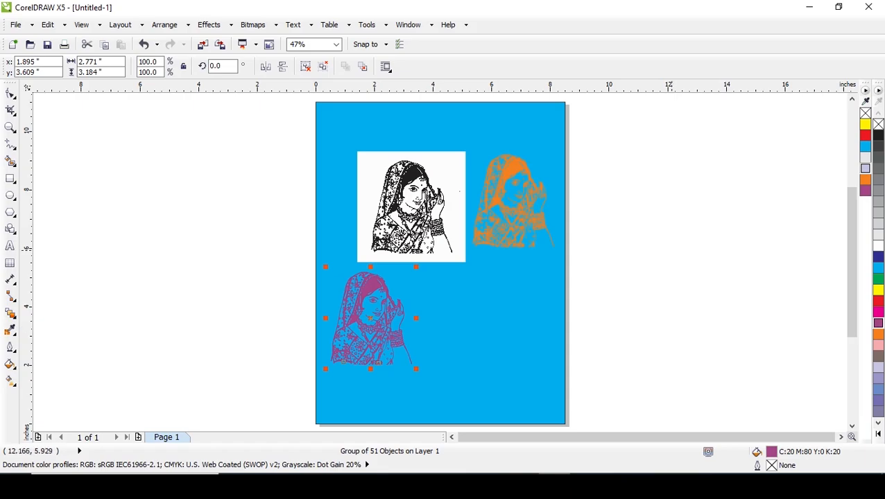
- Remove the background rectangle's fill and move the three woman images up toward the top of the page
left_click(477, 290)
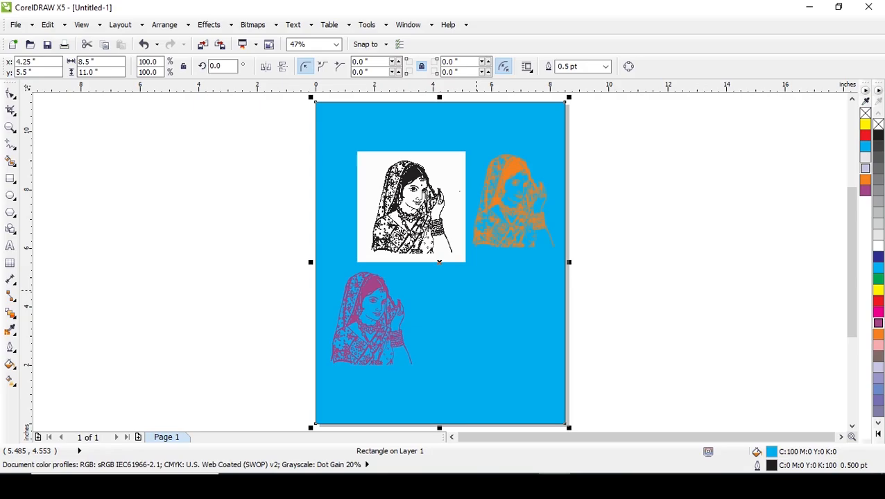
left_click(877, 123)
left_click_drag(430, 201, 395, 159)
left_click_drag(505, 203, 504, 156)
left_click_drag(355, 326, 358, 265)
left_click(490, 269)
- Switch to File Explorer and bring the LavKush clipart from the clip mics 832 folder onto the CorelDRAW page below the orange woman
key("alt+Tab")
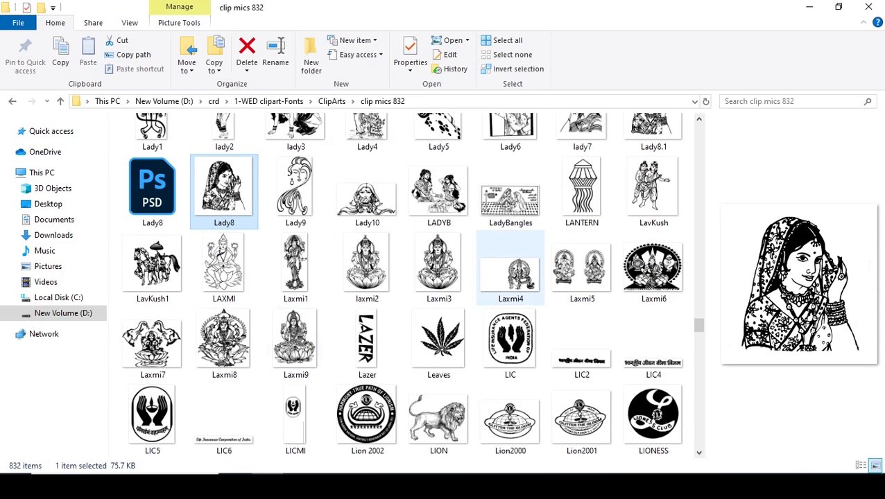
left_click(438, 192)
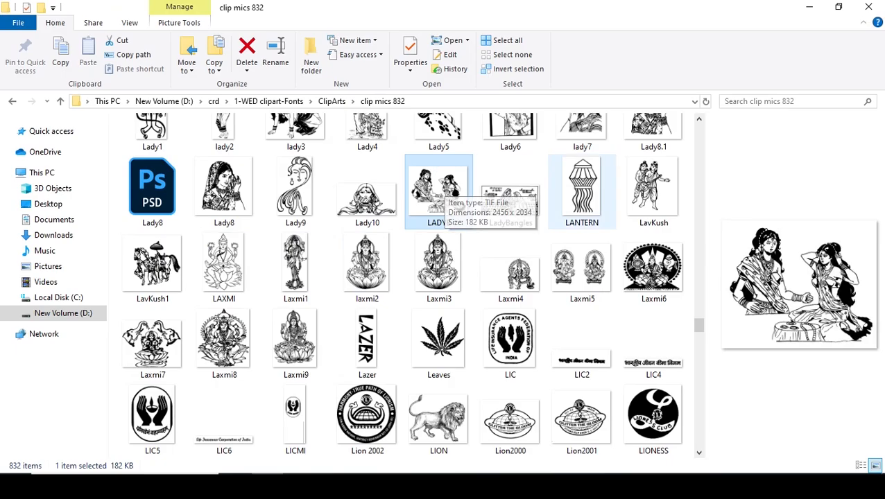
left_click(651, 189)
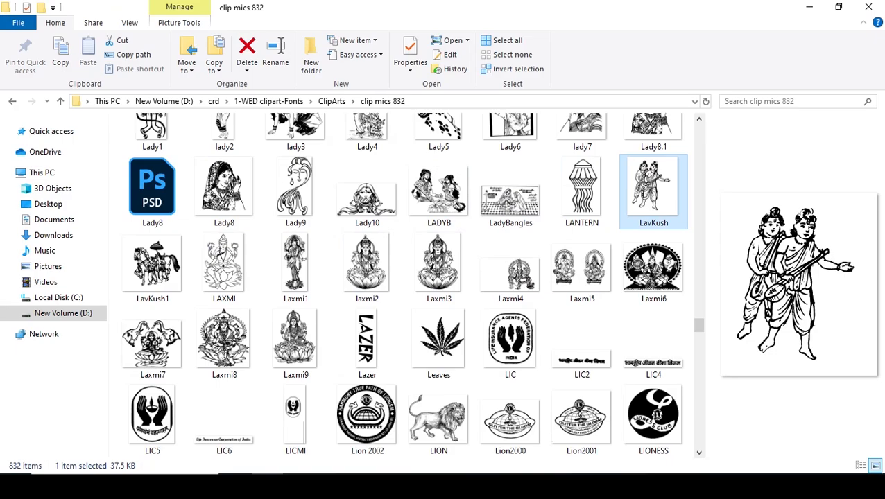
left_click_drag(652, 191, 559, 468)
left_click_drag(490, 270, 490, 270)
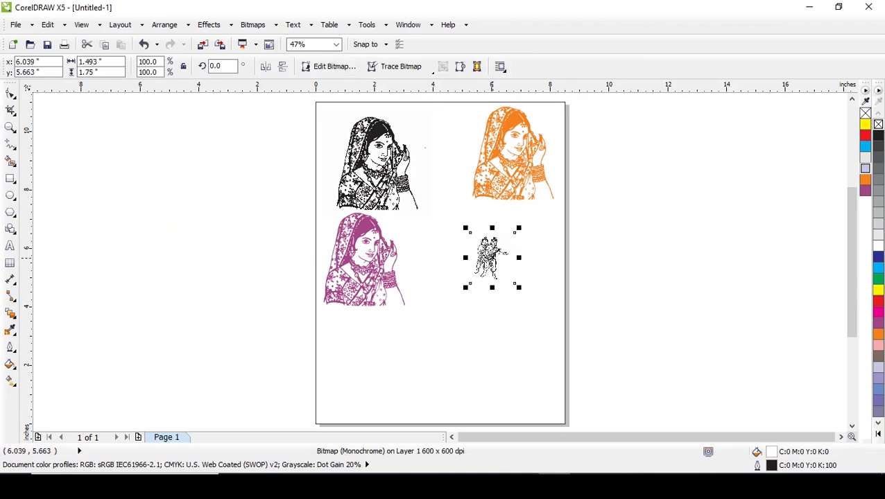
scroll(493, 253, "up", 2)
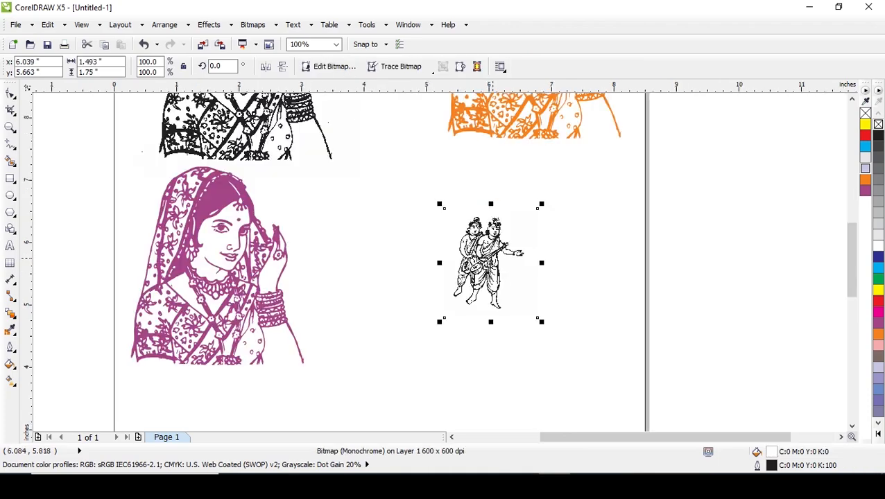
scroll(494, 252, "down", 2)
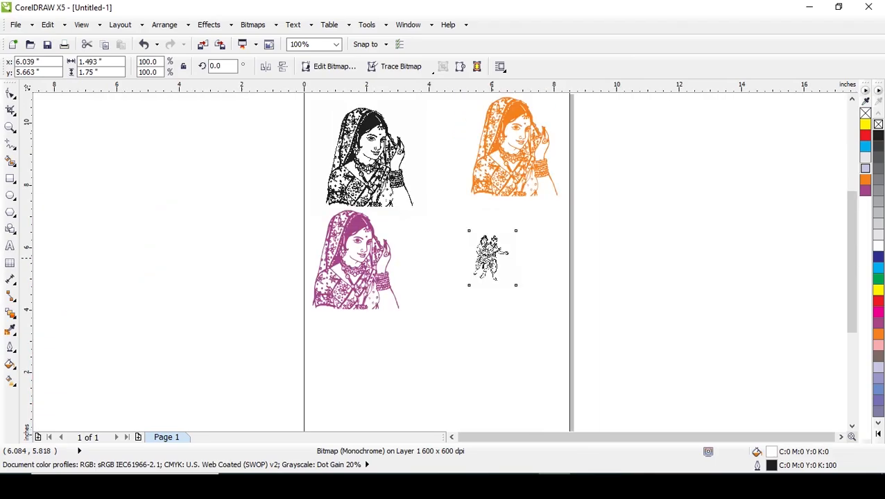
left_click(358, 261)
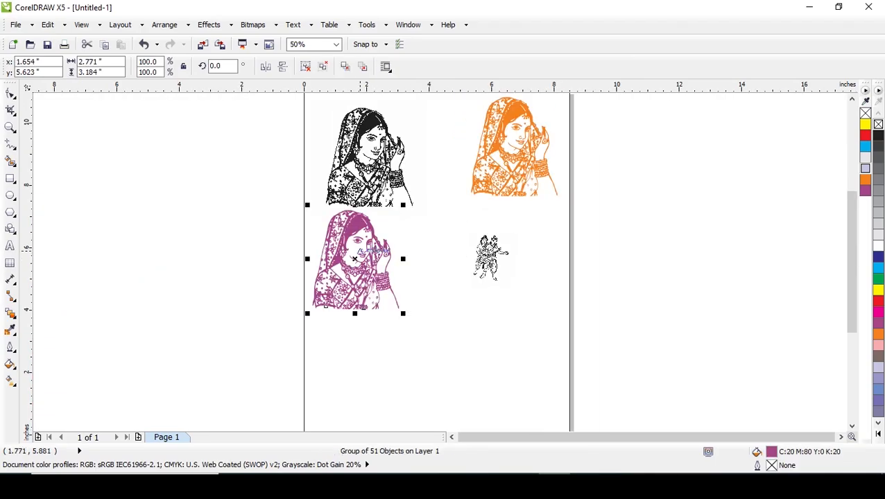
- Outline-trace the LavKush bitmap as a high quality image, removing the background color from the entire image, and move the trace below the original
left_click(483, 259)
scroll(608, 217, "up", 1)
left_click(401, 67)
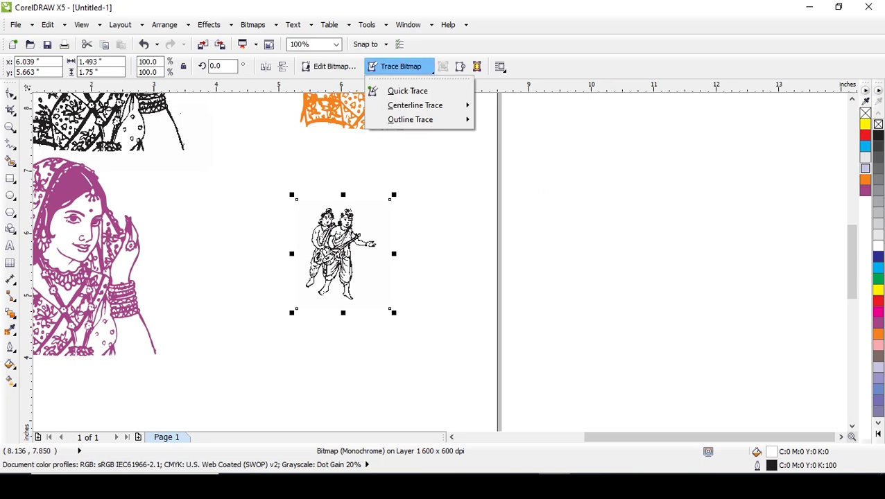
mouse_move(430, 119)
left_click(533, 192)
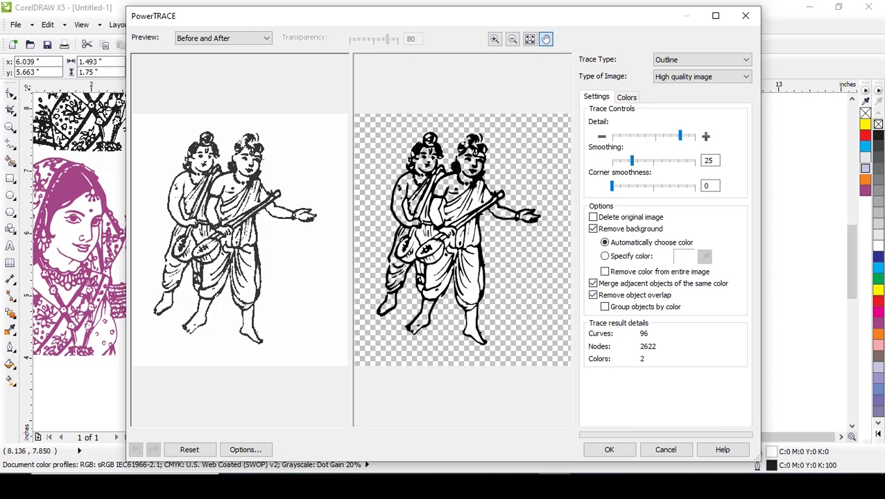
left_click(605, 271)
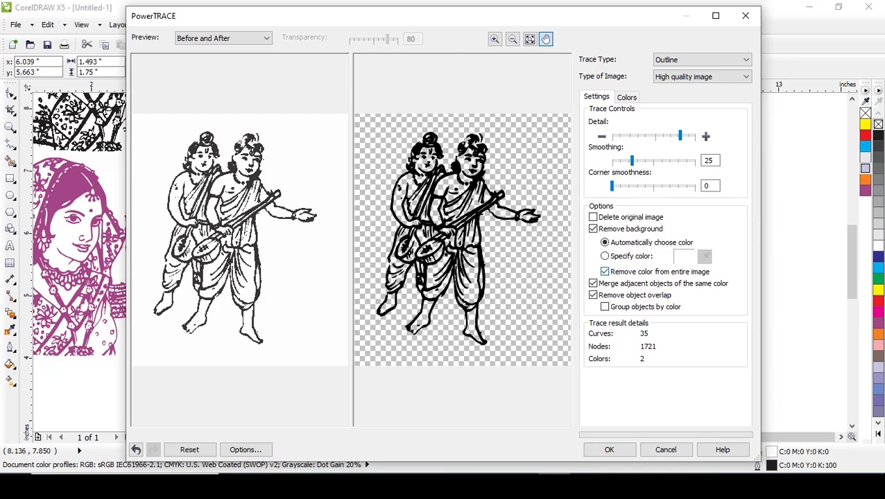
left_click(609, 449)
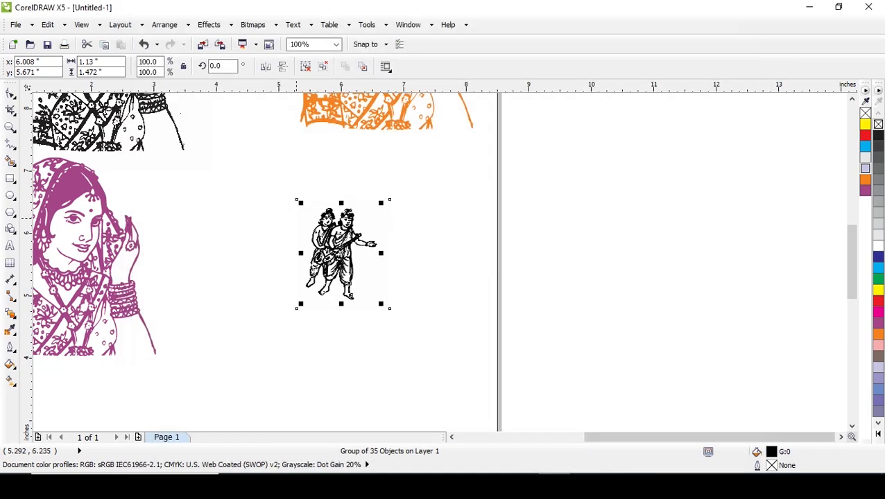
left_click_drag(351, 231, 358, 314)
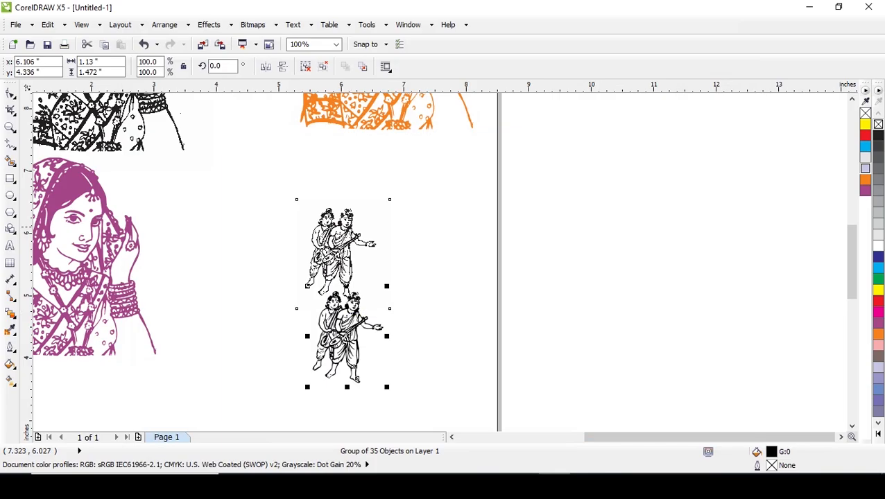
- Delete the original LavKush bitmap and put its trace in that place, enlarged proportionally to about 1.88 × 2.45 inches
left_click(342, 230)
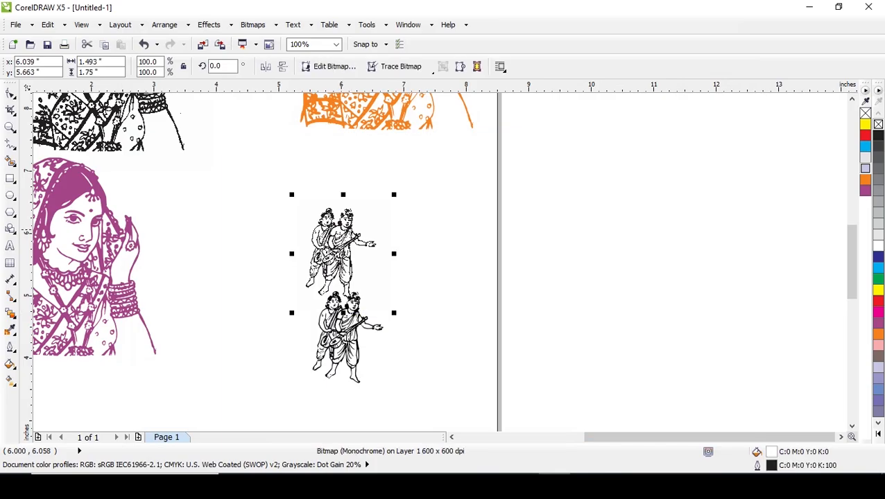
key("Delete")
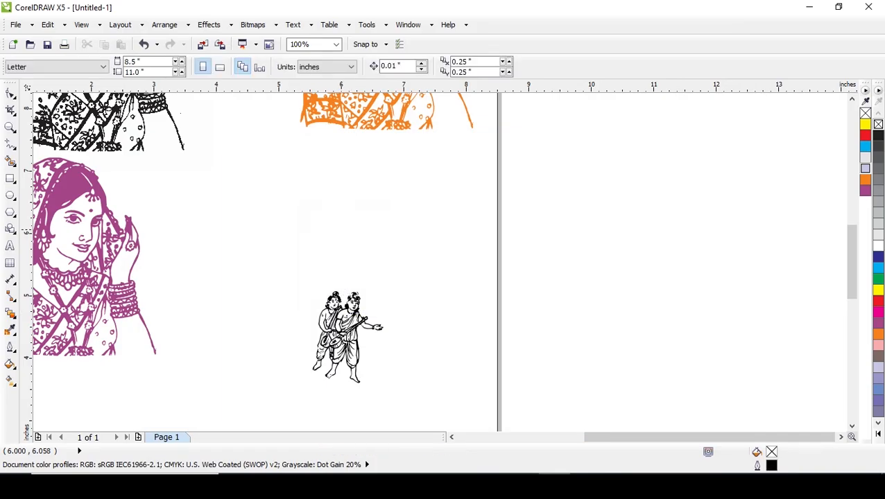
left_click_drag(341, 341, 347, 225)
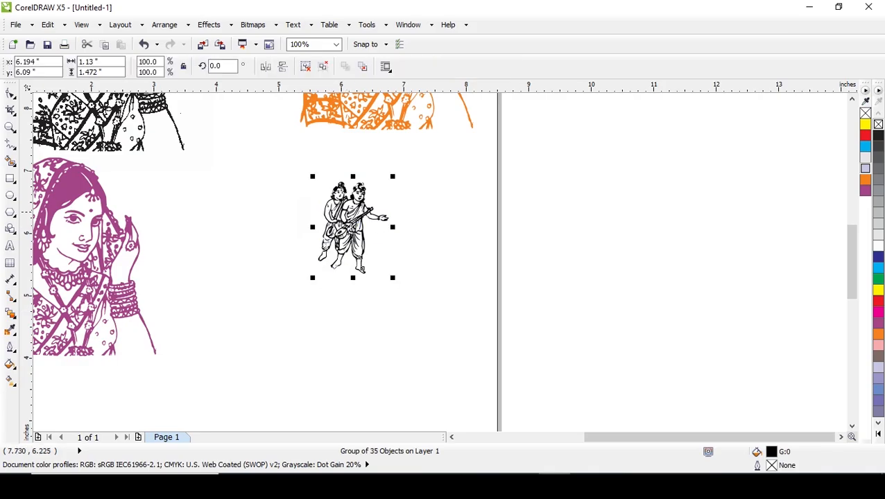
left_click_drag(313, 277, 266, 337)
left_click_drag(326, 233, 368, 237)
- Try red, yellow, green, cyan, 40% black, orange and pale lavender (C20 M20) fills on the LavKush trace
left_click(878, 300)
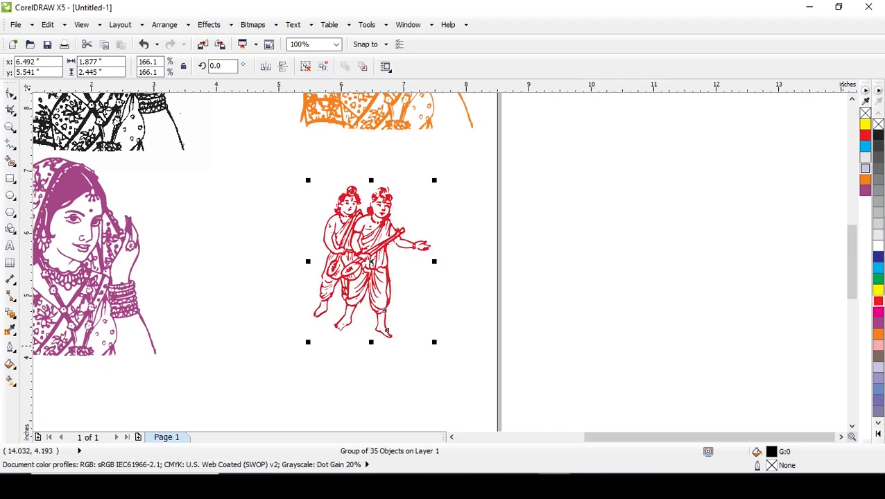
left_click(878, 289)
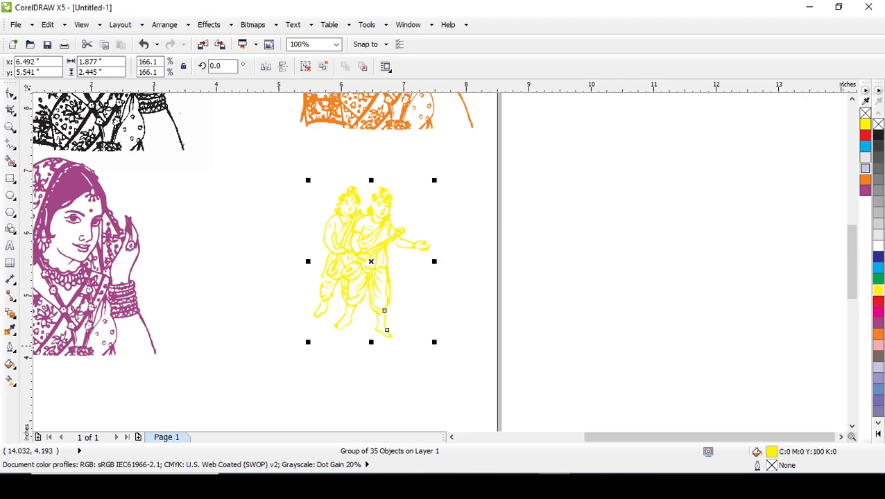
left_click(878, 279)
left_click(878, 268)
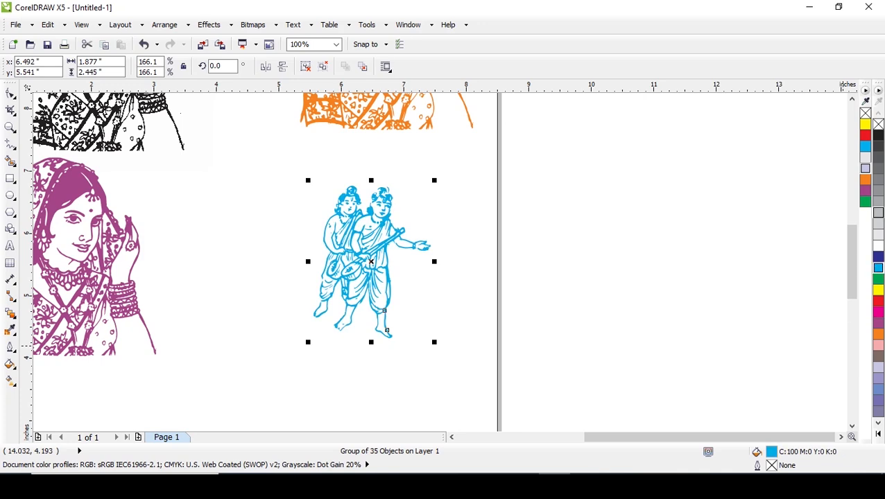
left_click(878, 202)
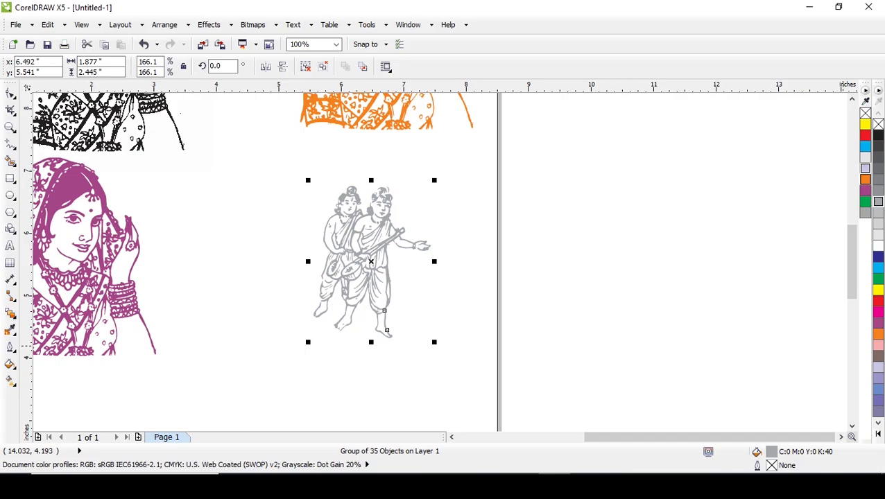
left_click(865, 180)
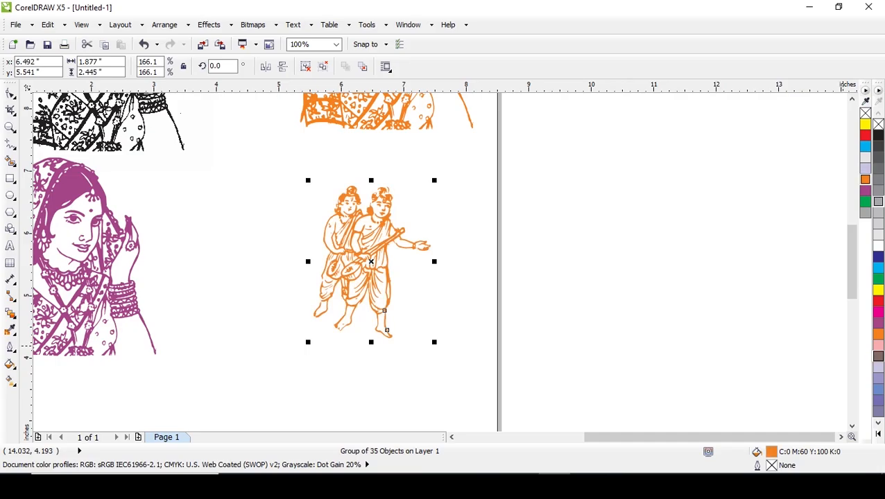
left_click(877, 365)
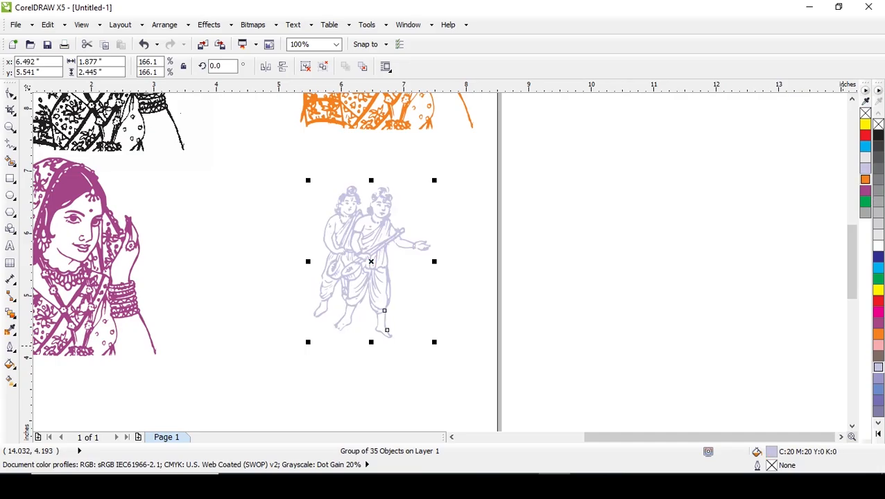
- Fill the traced LavKush figures with pink (C0 M40 Y20 K0) and deselect them
left_click(877, 344)
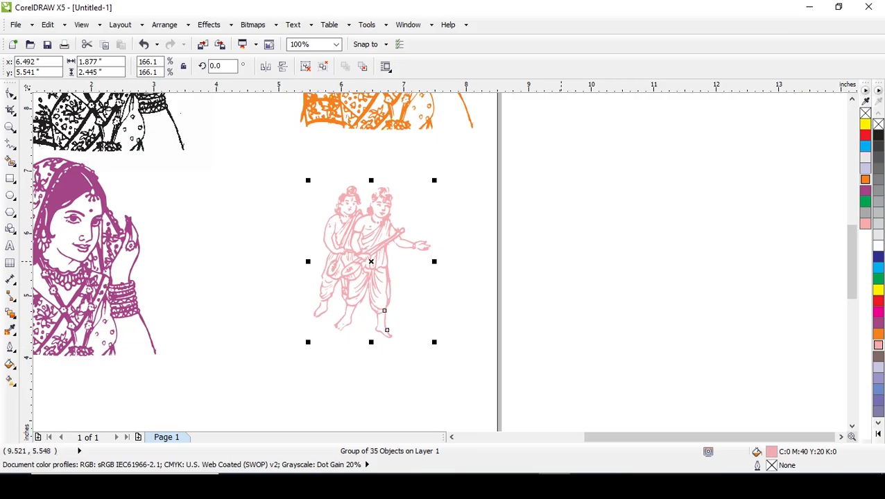
key("shift+F4")
key("Escape")
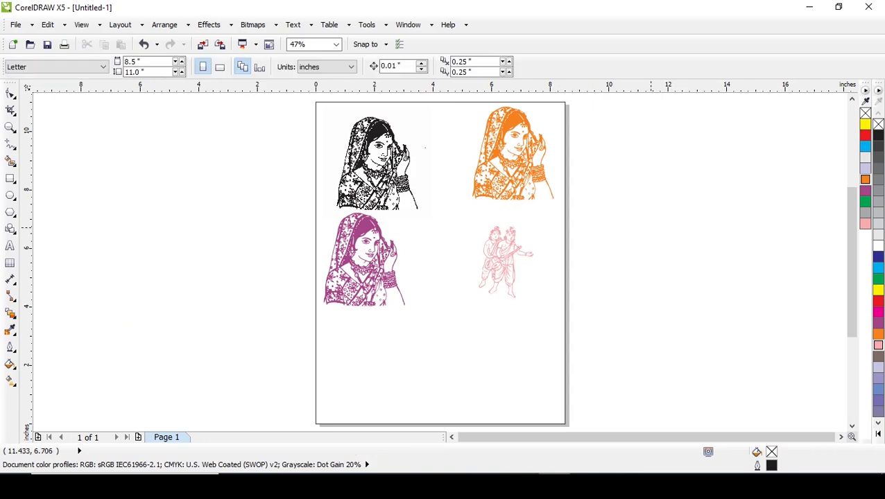
mouse_move(586, 486)
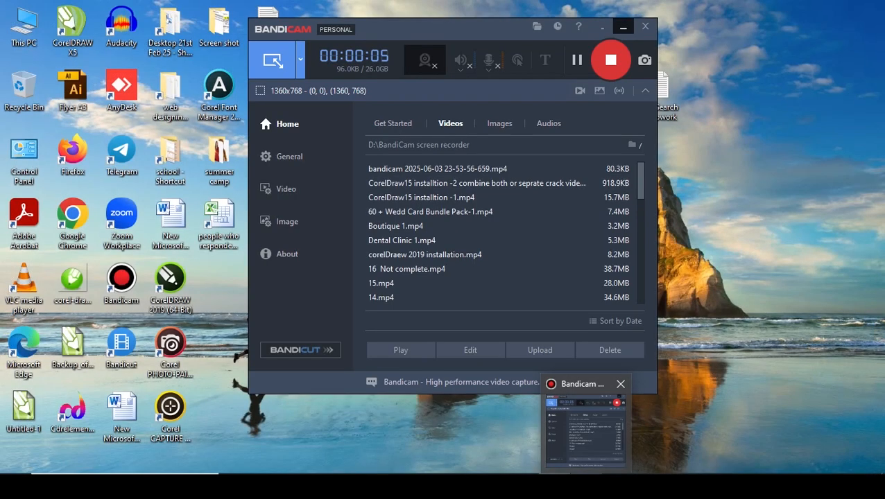